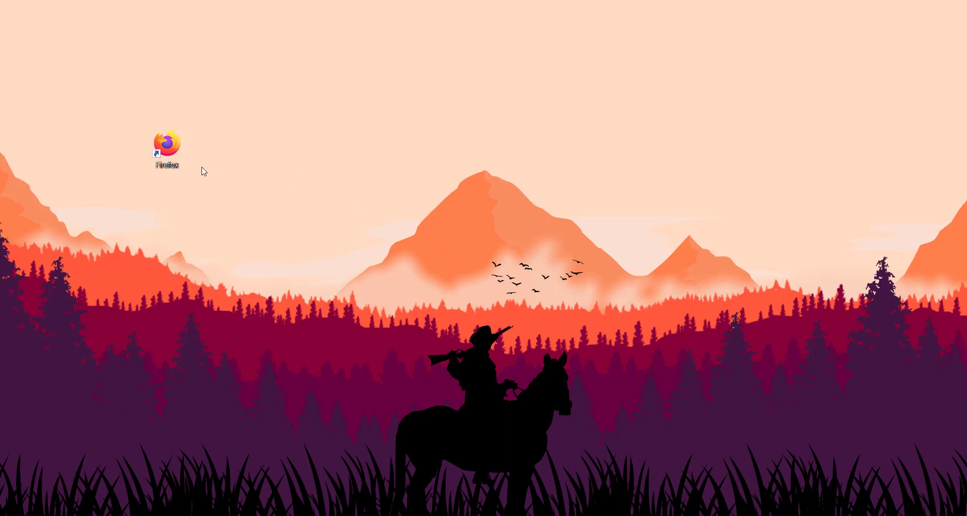
- Open Firefox, search Google for "inkscape" and go to the official inkscape.org website
{"action": "double_click", "coordinate": [168, 148]}
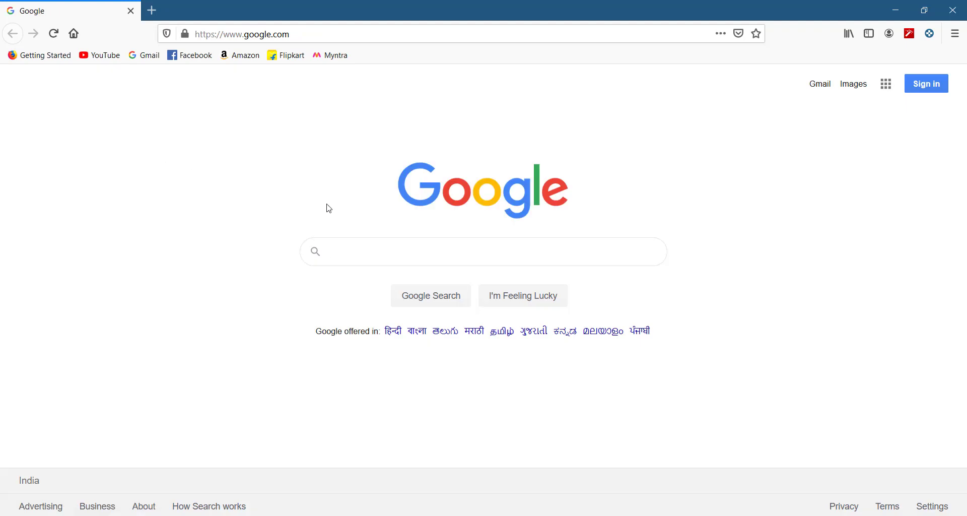
{"action": "type", "text": "i"}
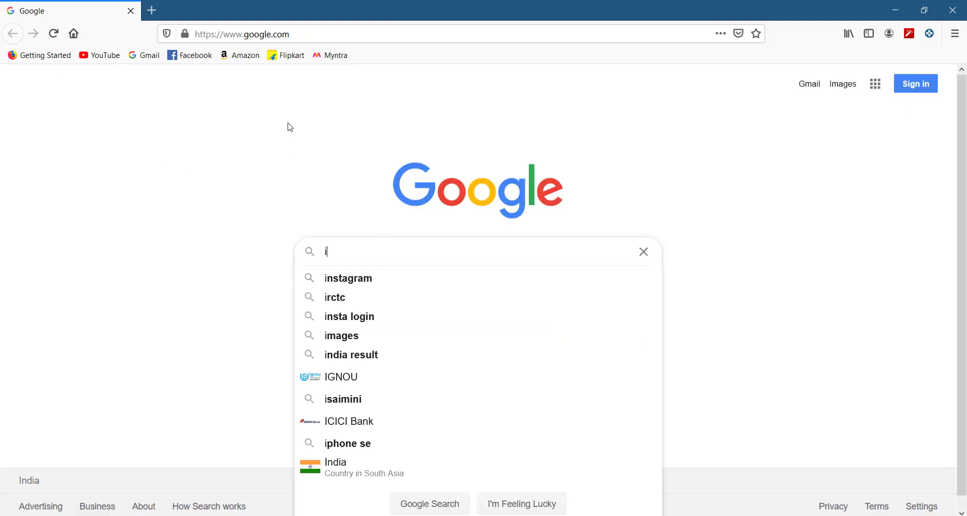
{"action": "type", "text": "nksca"}
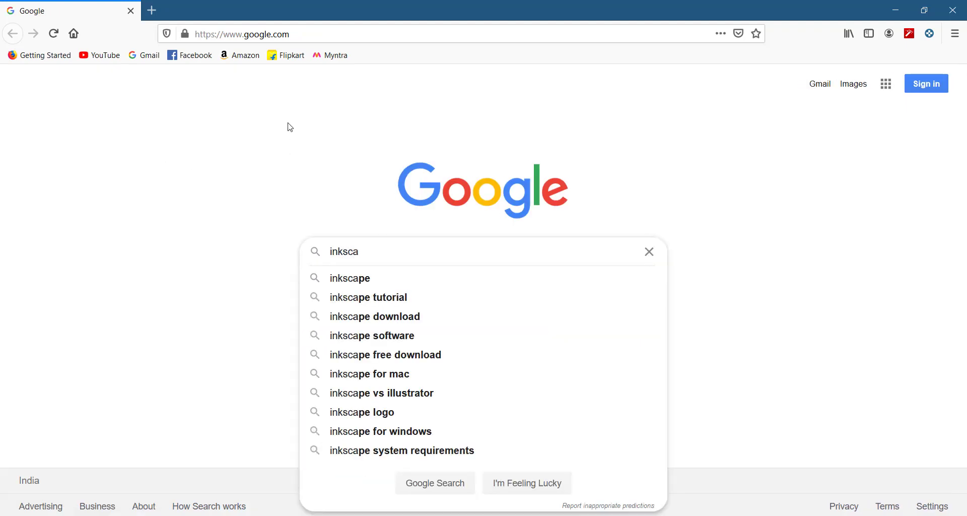
{"action": "type", "text": "pe"}
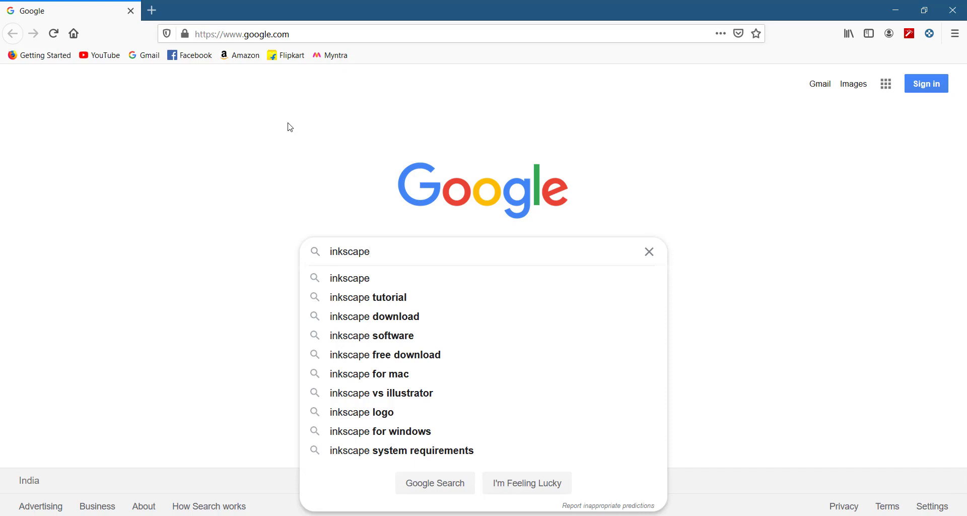
{"action": "key", "text": "Return"}
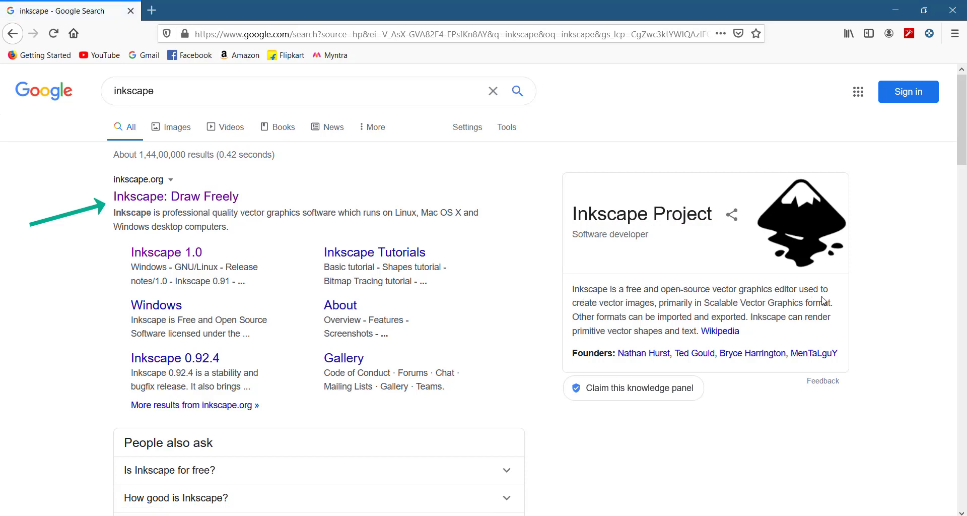
{"action": "left_click", "coordinate": [208, 196]}
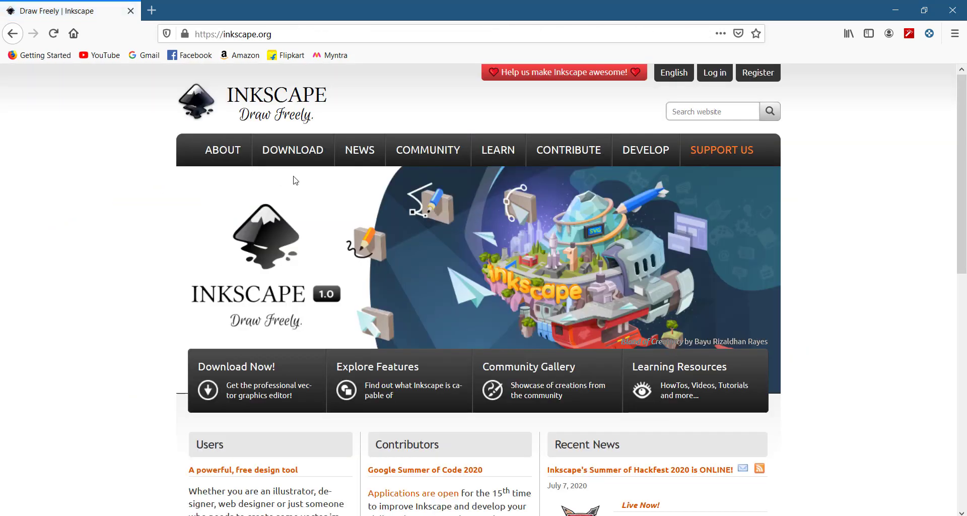
- Go to the download page for the current Inkscape version for 64-bit Windows
{"action": "mouse_move", "coordinate": [318, 155]}
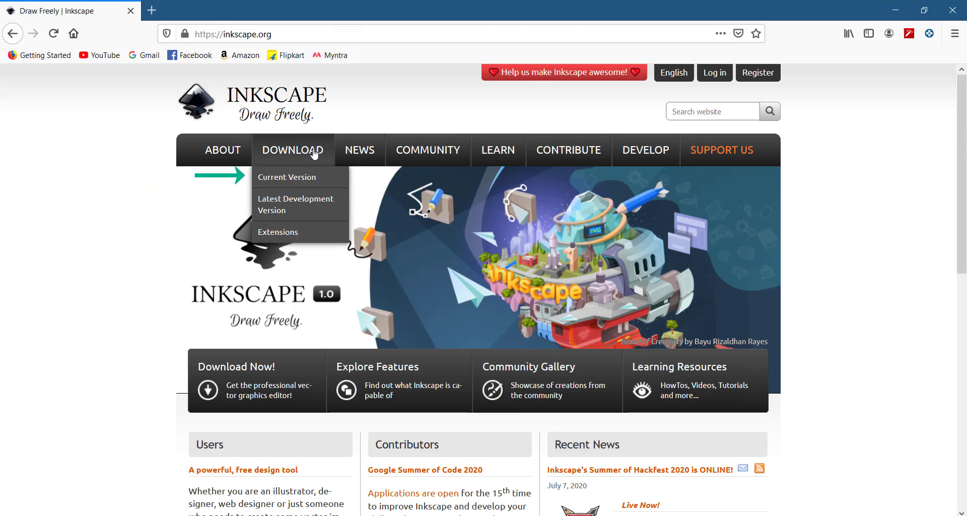
{"action": "left_click", "coordinate": [299, 180]}
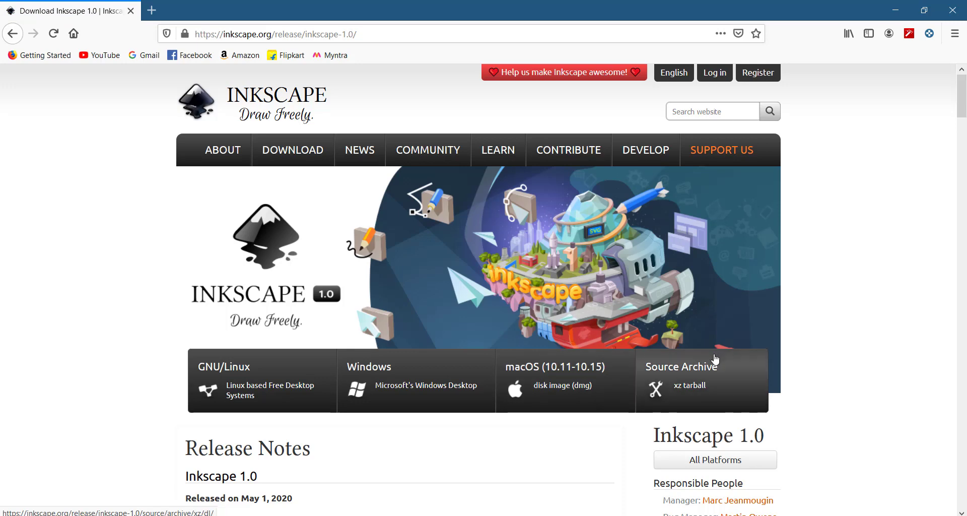
{"action": "left_click", "coordinate": [382, 376]}
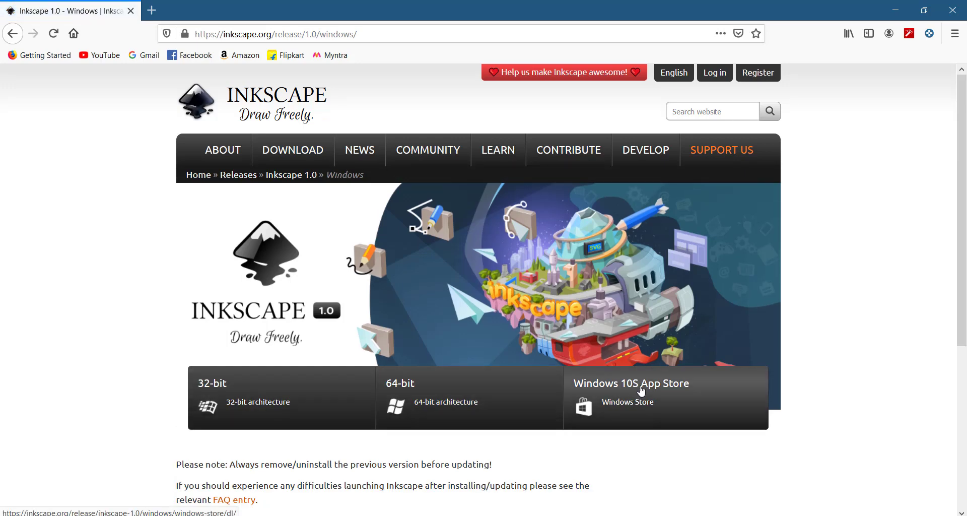
{"action": "left_click", "coordinate": [473, 398]}
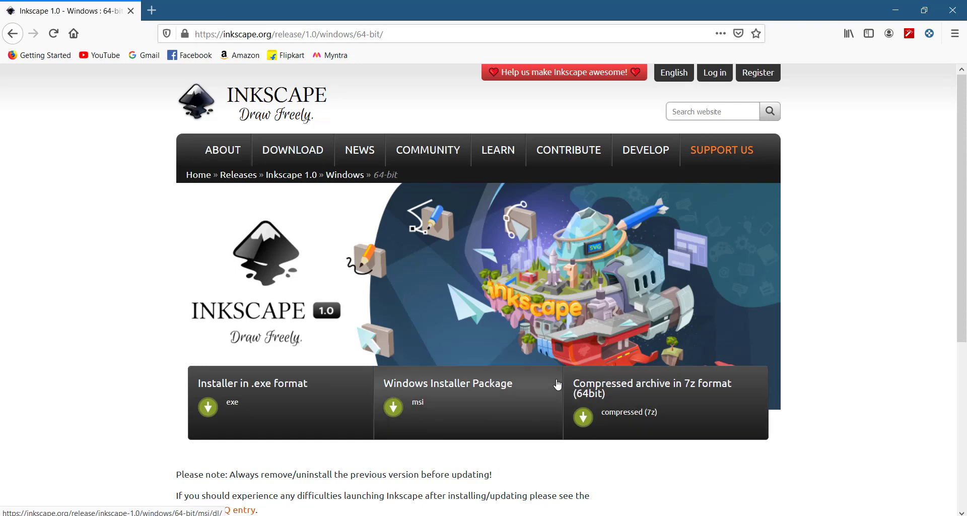
- Download the .exe format installer and save the file inkscape-1.0-x64.exe
{"action": "scroll", "coordinate": [554, 383], "scroll_direction": "down", "scroll_amount": 3}
{"action": "scroll", "coordinate": [558, 382], "scroll_direction": "up", "scroll_amount": 3}
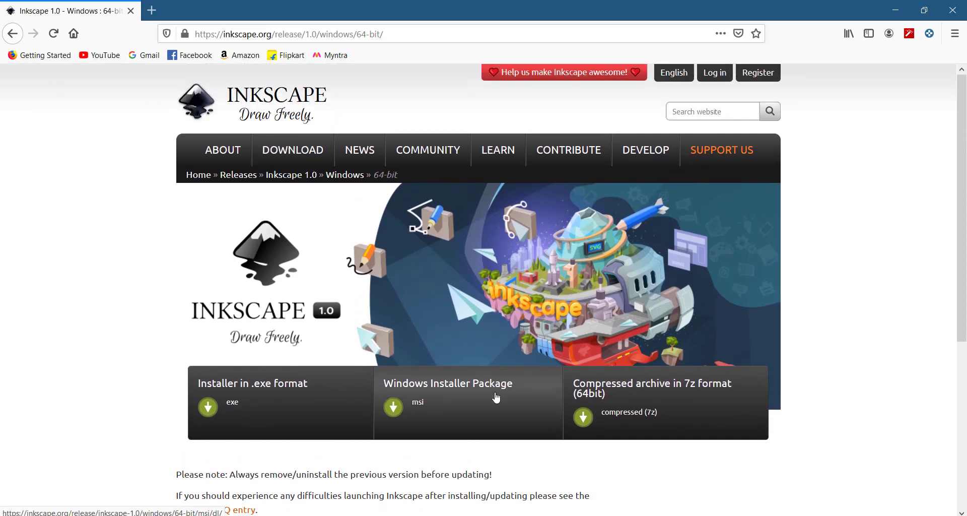
{"action": "left_click", "coordinate": [329, 391]}
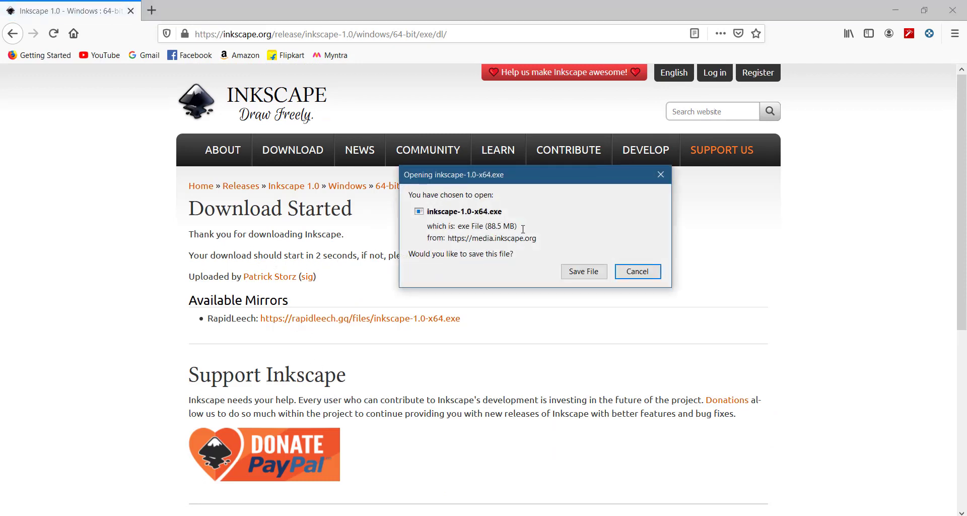
{"action": "left_click", "coordinate": [574, 272]}
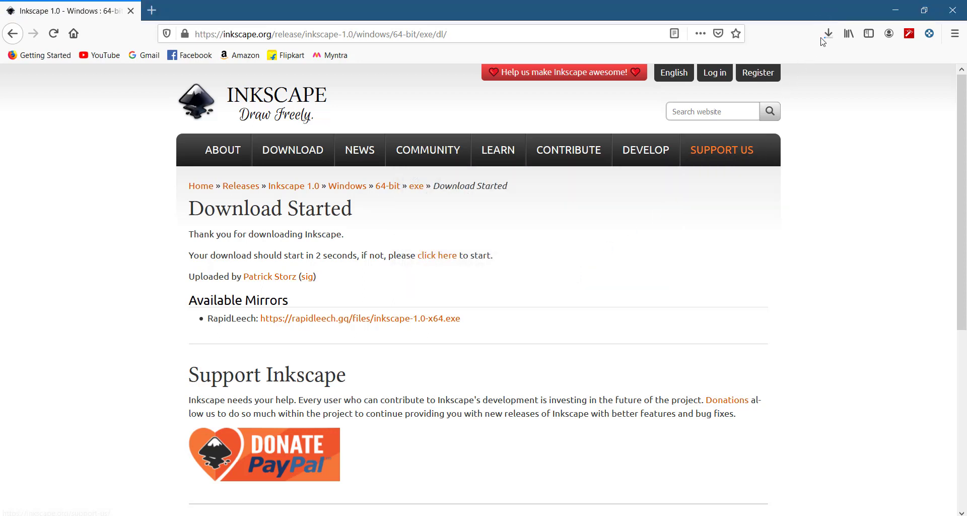
- Run the downloaded Inkscape installer and minimize the browser window
{"action": "left_click", "coordinate": [828, 34]}
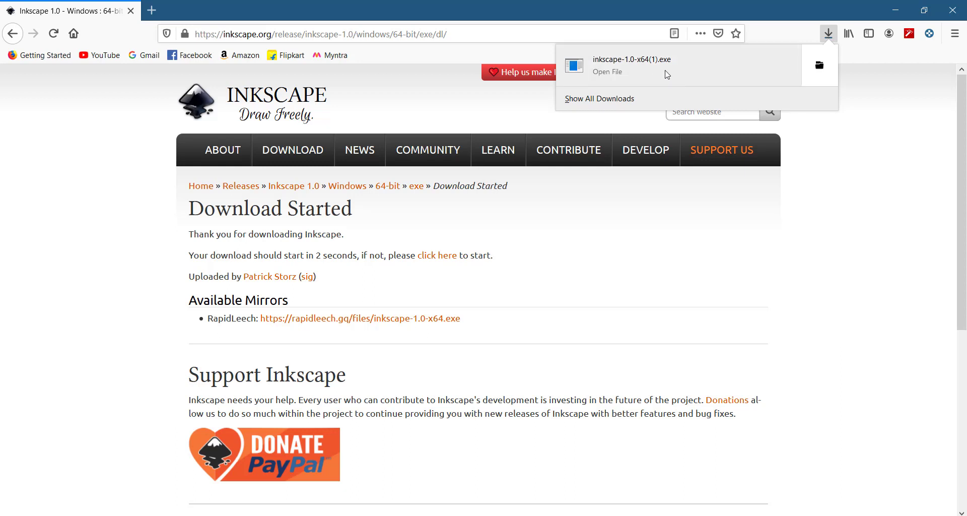
{"action": "left_click", "coordinate": [636, 64]}
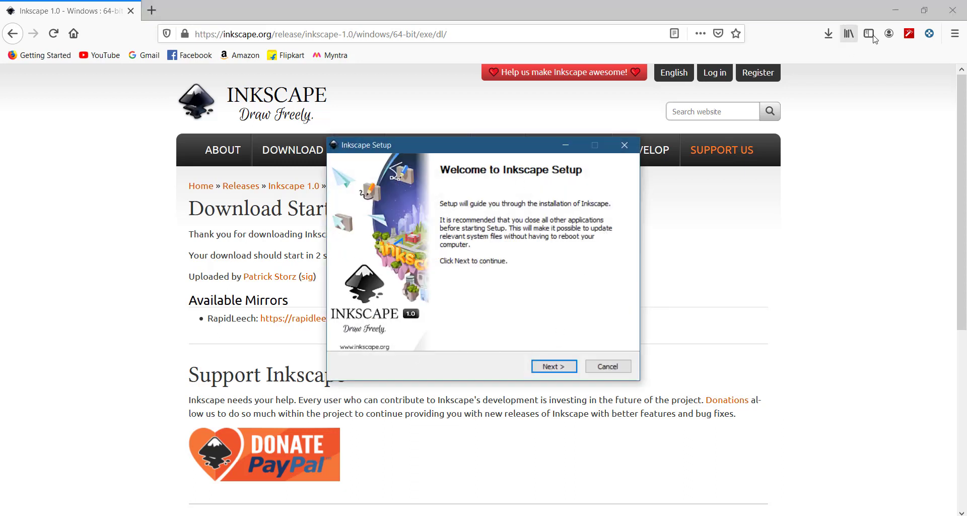
{"action": "left_click", "coordinate": [902, 13]}
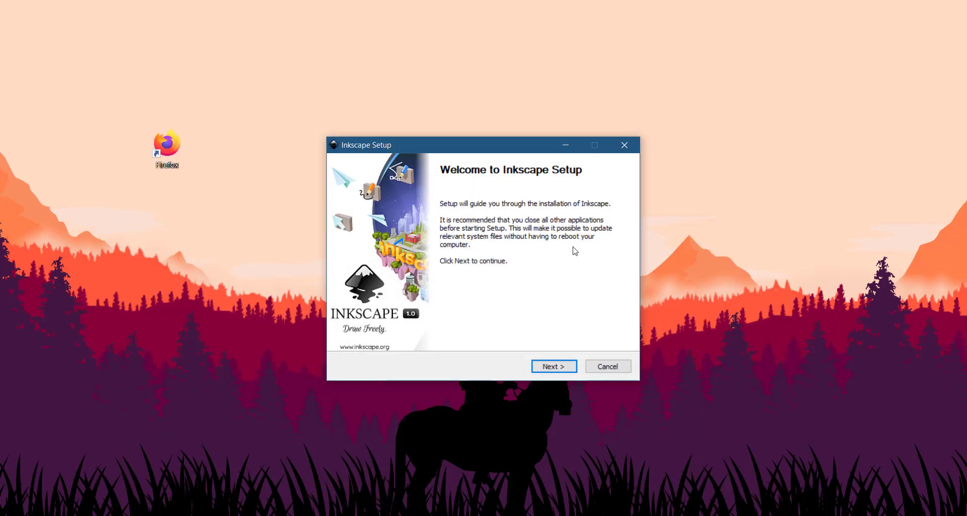
- Start the setup, accept the license agreement and keep the default install options with no system PATH entry and a desktop icon
{"action": "left_click", "coordinate": [544, 368]}
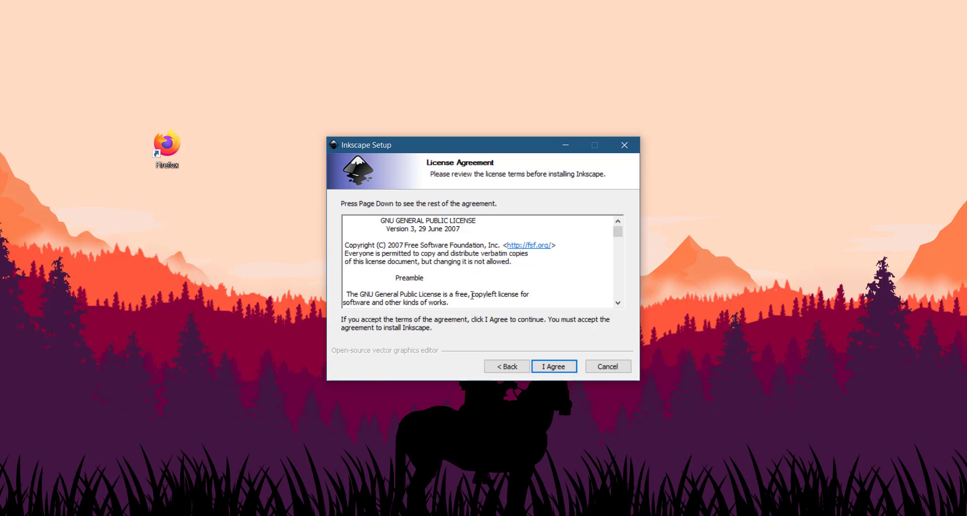
{"action": "left_click", "coordinate": [542, 364]}
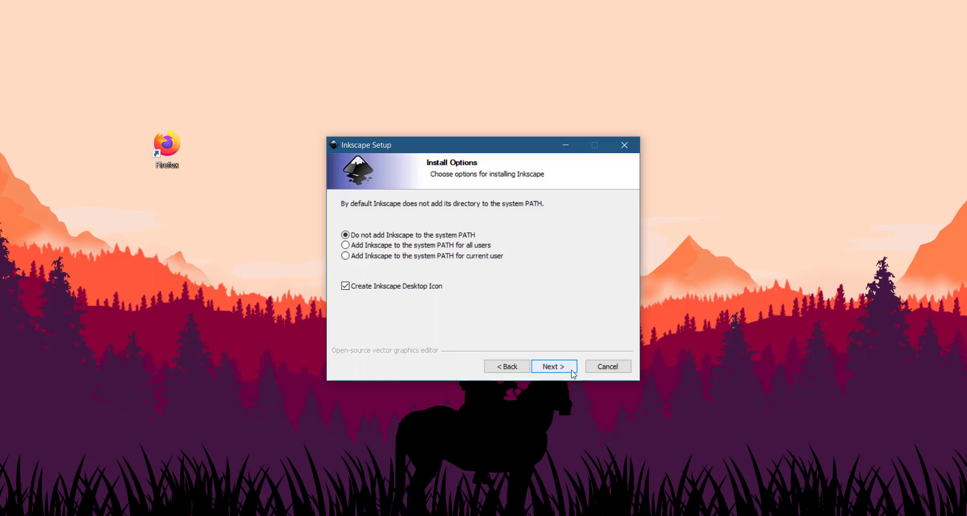
{"action": "left_click", "coordinate": [554, 366]}
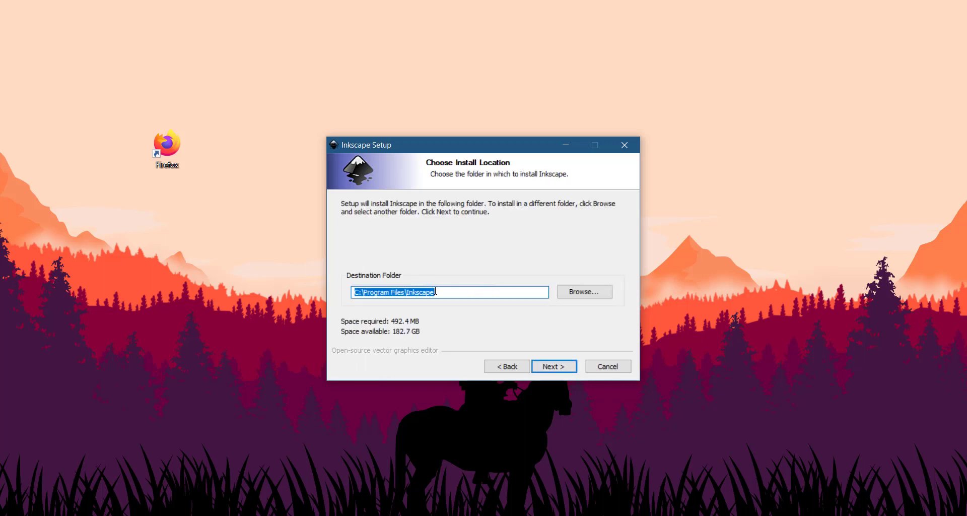
- Set the installation's destination folder to D:\SOFTWARES\Inkscape by choosing the SOFTWARES folder on DATA (D:), and continue
{"action": "left_click", "coordinate": [565, 292]}
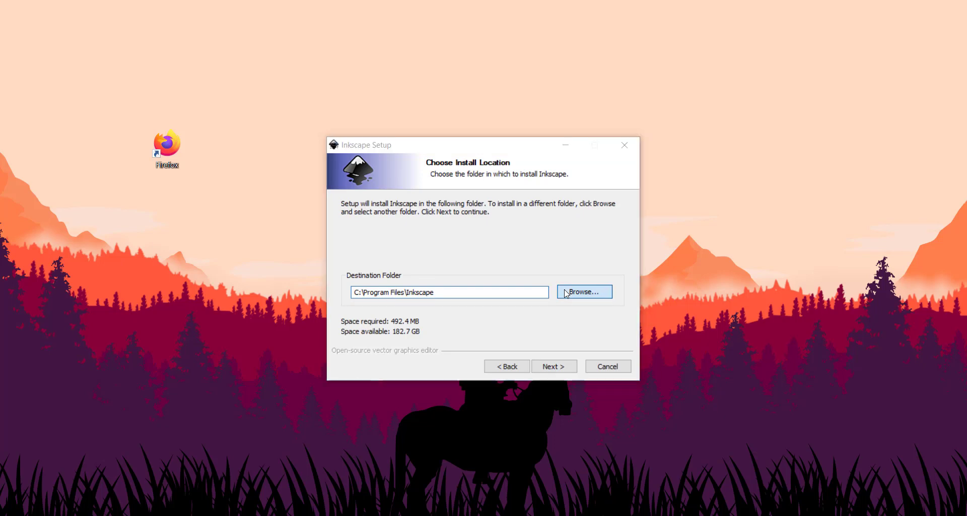
{"action": "left_click", "coordinate": [398, 255]}
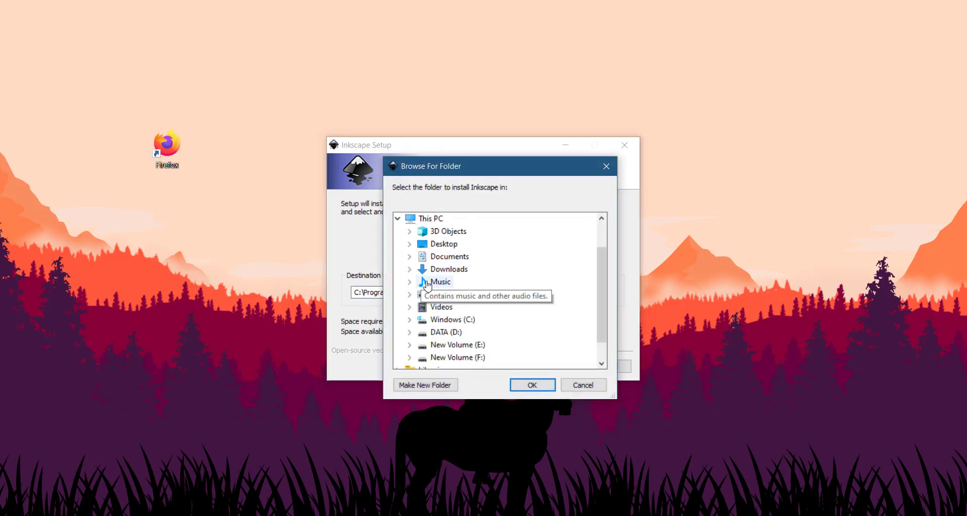
{"action": "double_click", "coordinate": [450, 334]}
{"action": "double_click", "coordinate": [450, 334]}
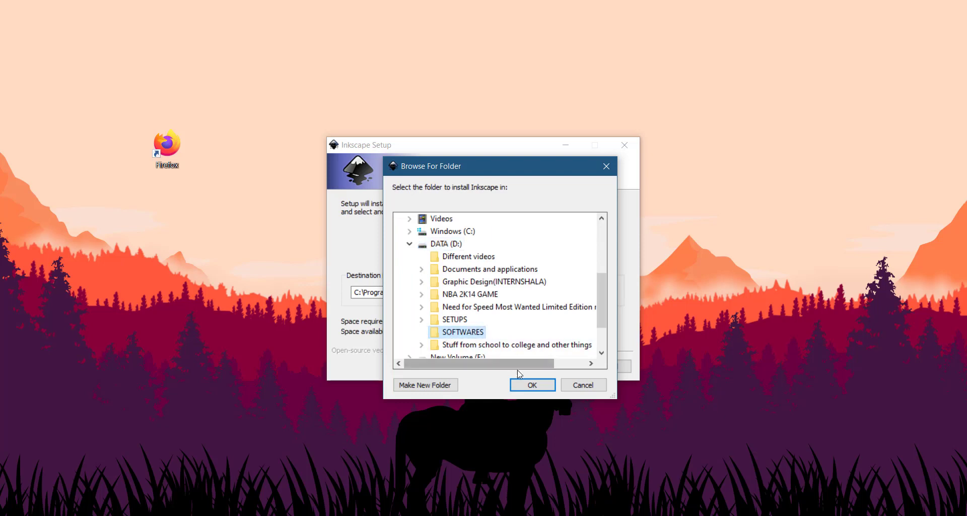
{"action": "left_click", "coordinate": [523, 384]}
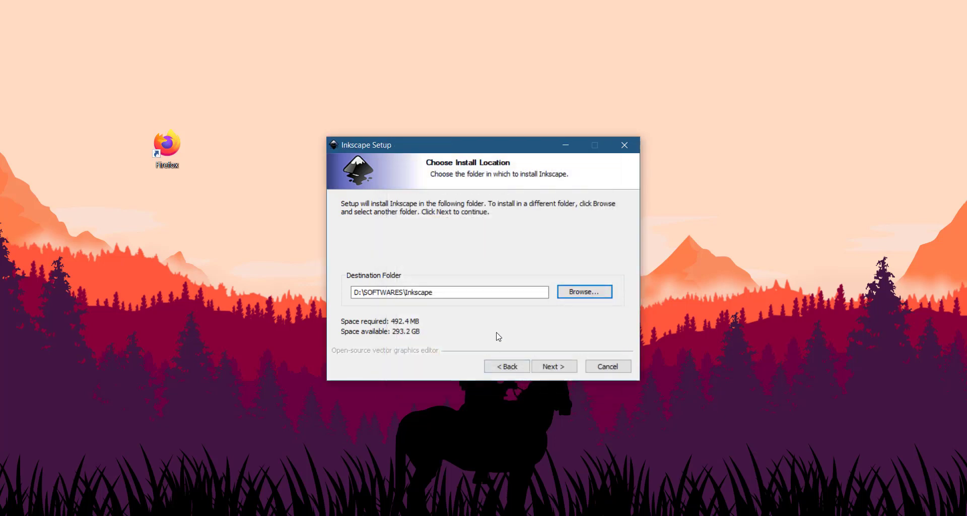
{"action": "left_click", "coordinate": [553, 367]}
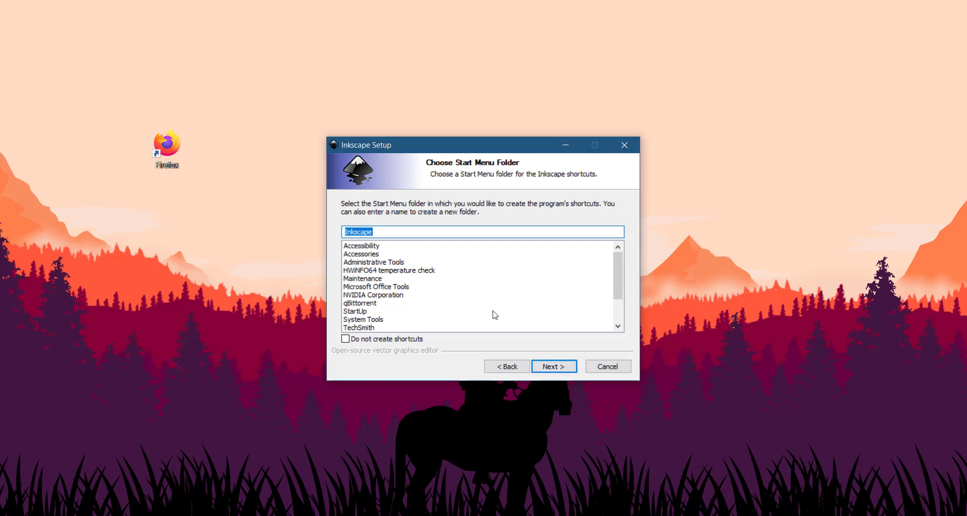
- Keep the Inkscape Start Menu folder, deselect the optional Program Files component Python, and install Inkscape
{"action": "left_click", "coordinate": [554, 367]}
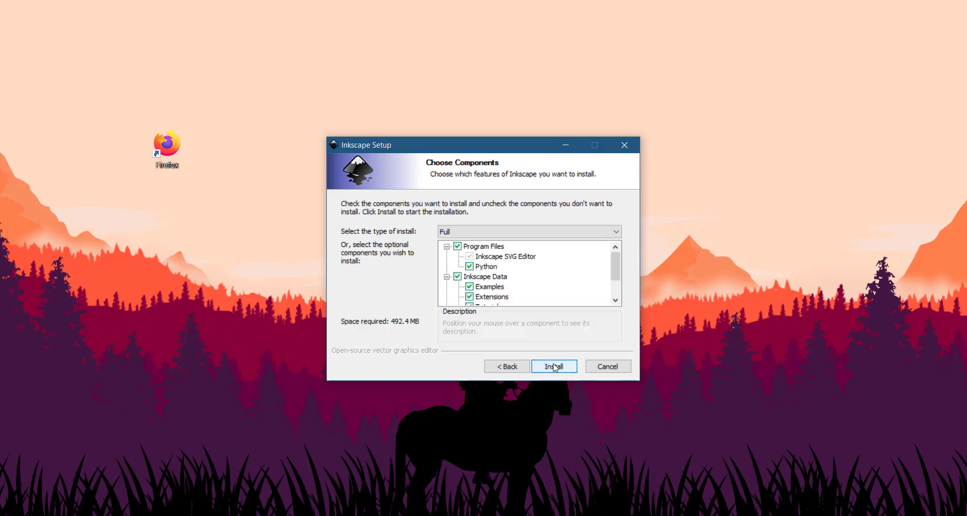
{"action": "scroll", "coordinate": [488, 279], "scroll_direction": "down", "scroll_amount": 1}
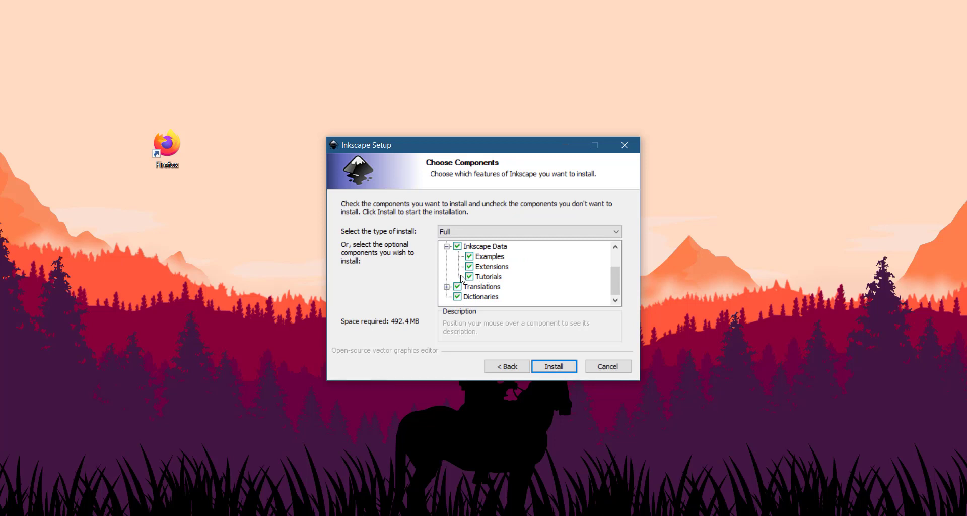
{"action": "scroll", "coordinate": [462, 278], "scroll_direction": "up", "scroll_amount": 1}
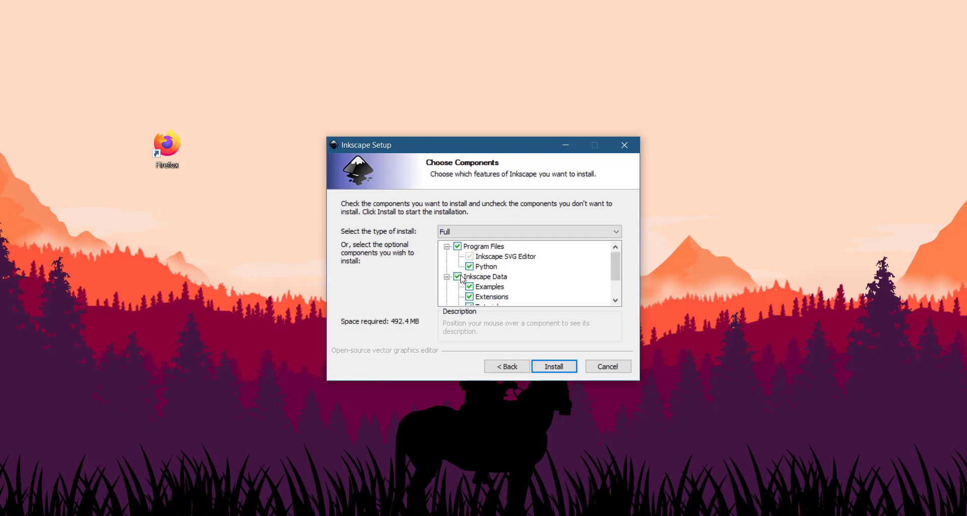
{"action": "left_click", "coordinate": [458, 248]}
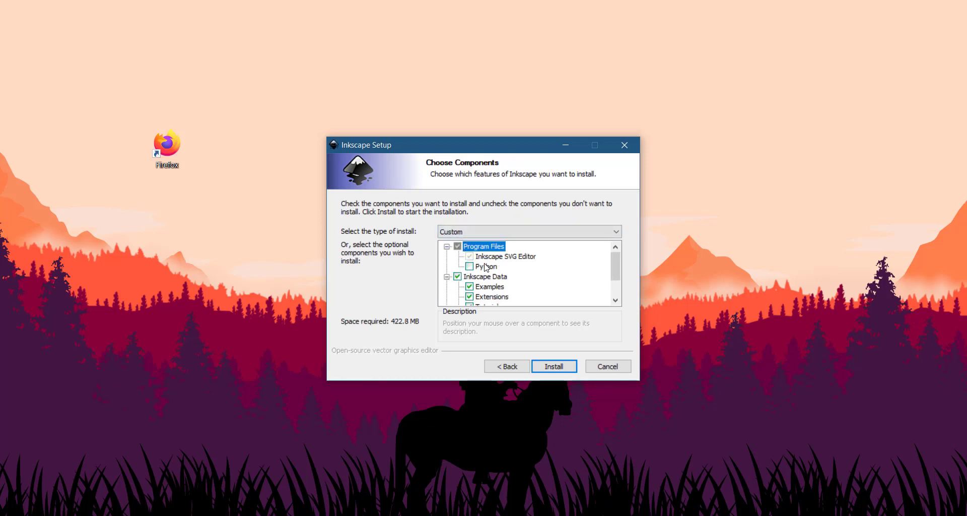
{"action": "scroll", "coordinate": [486, 267], "scroll_direction": "down", "scroll_amount": 1}
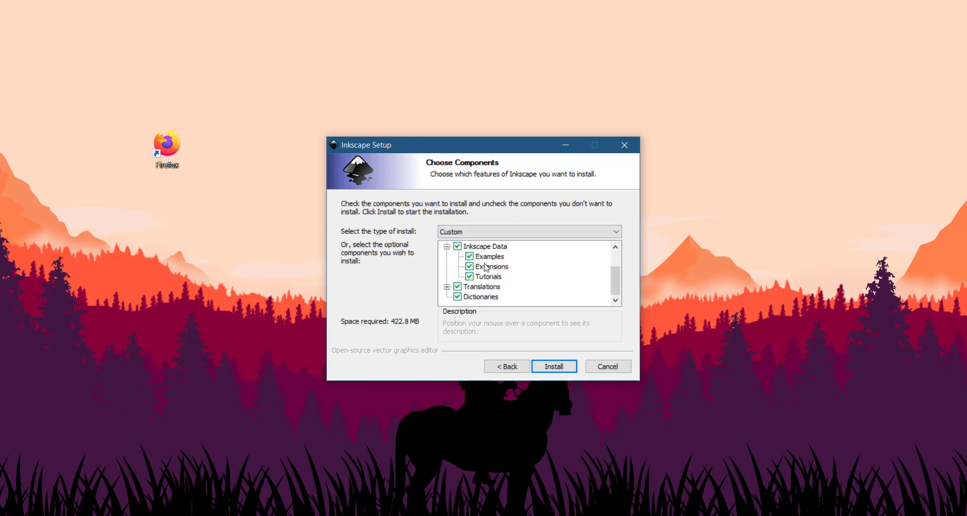
{"action": "left_click", "coordinate": [554, 366]}
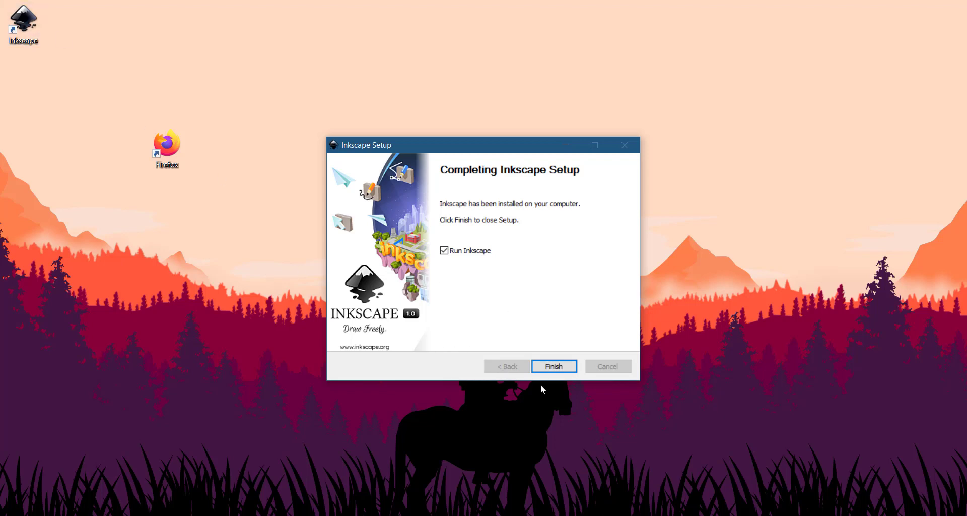
- Finish the setup with Run Inkscape enabled and maximize the Inkscape window
{"action": "left_click", "coordinate": [555, 368]}
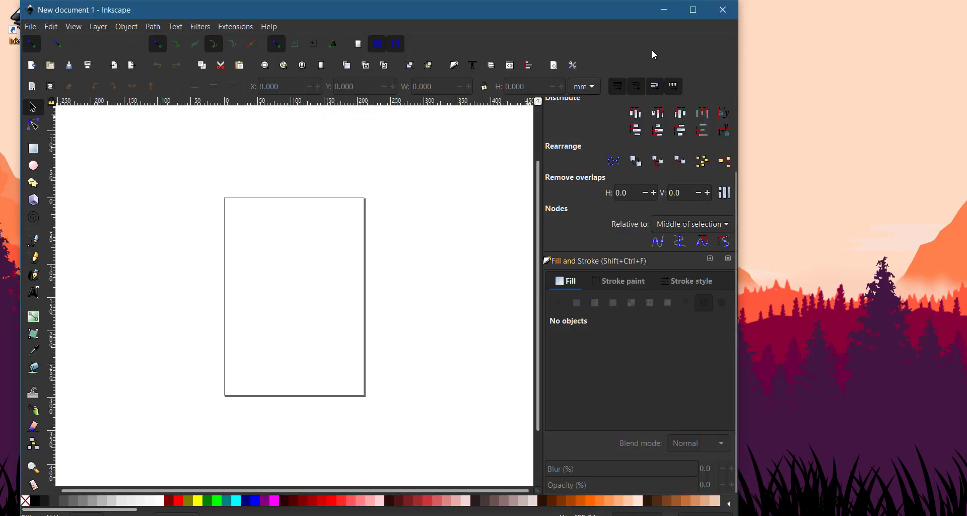
{"action": "left_click", "coordinate": [696, 13]}
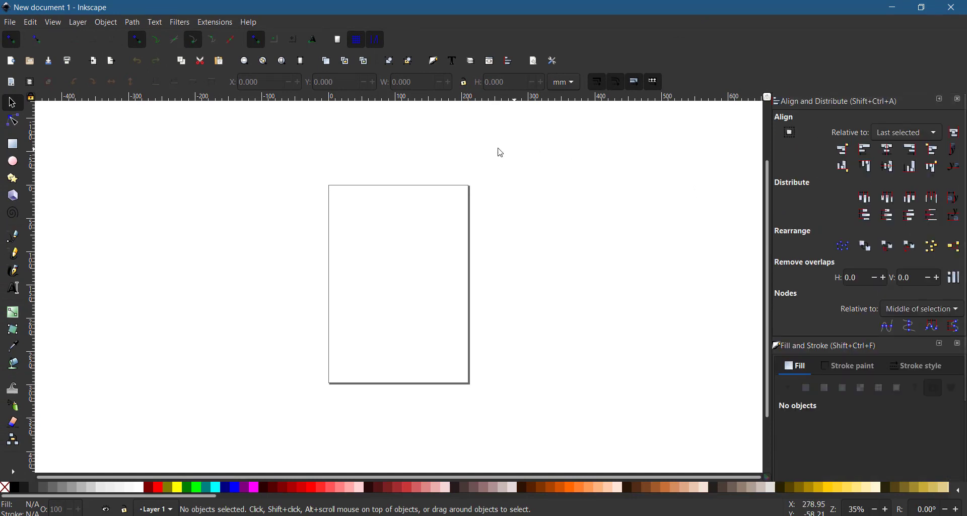
- Open Inkscape's Preferences to the interface Theme settings
{"action": "left_click", "coordinate": [9, 23]}
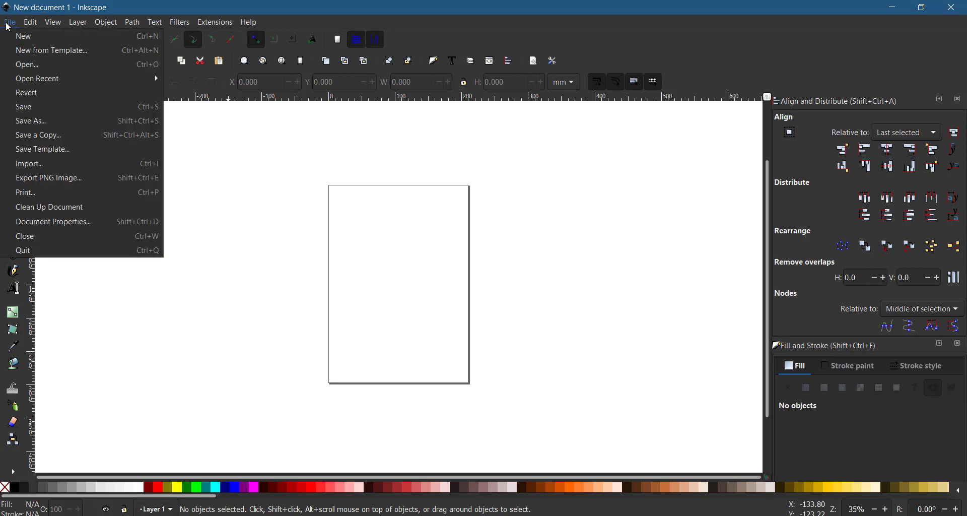
{"action": "mouse_move", "coordinate": [25, 24]}
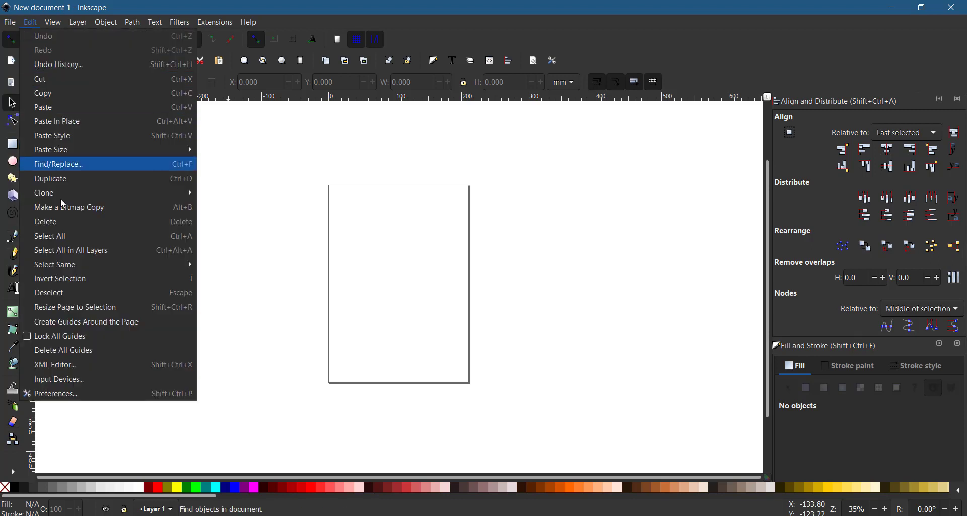
{"action": "left_click", "coordinate": [85, 393]}
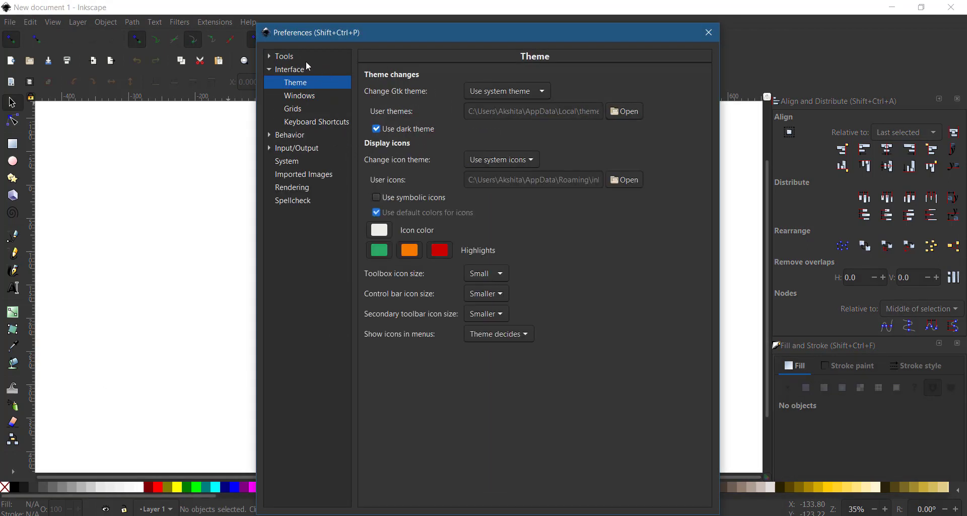
- Turn off the dark theme, try symbolic icons and restore the coloured icons, and close the preferences
{"action": "left_click", "coordinate": [385, 130]}
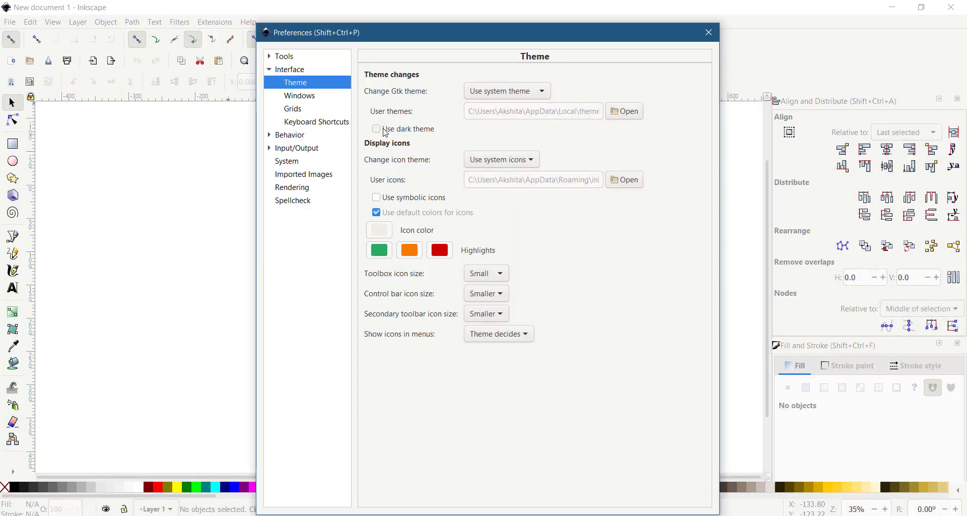
{"action": "left_click", "coordinate": [406, 203]}
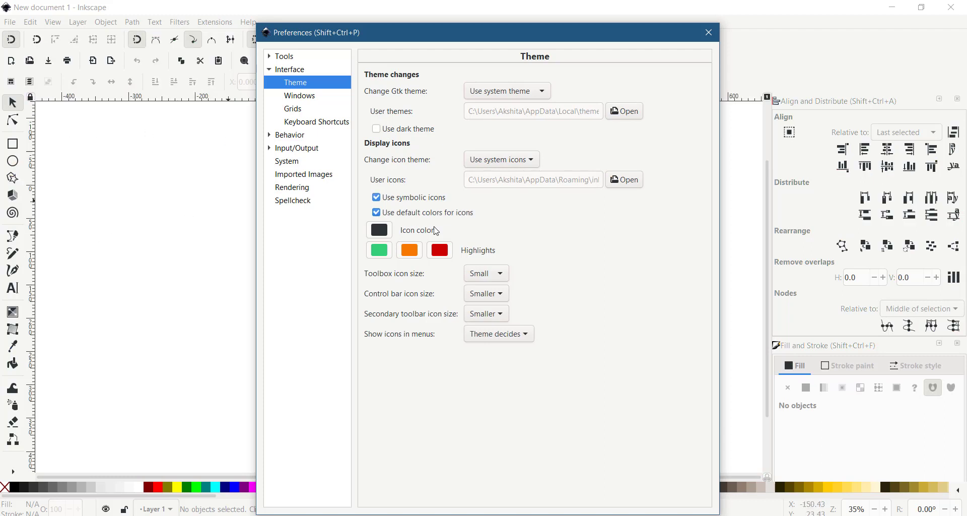
{"action": "left_click", "coordinate": [440, 202]}
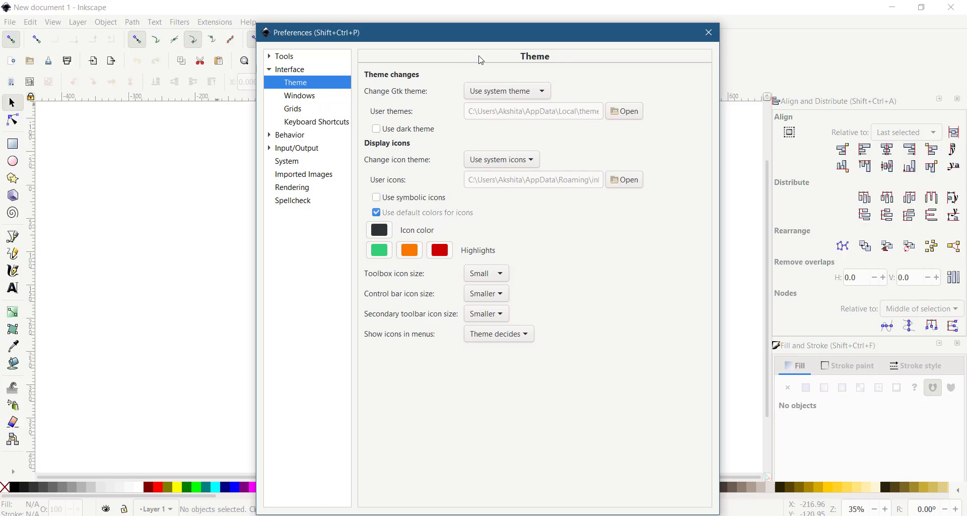
{"action": "left_click", "coordinate": [708, 33]}
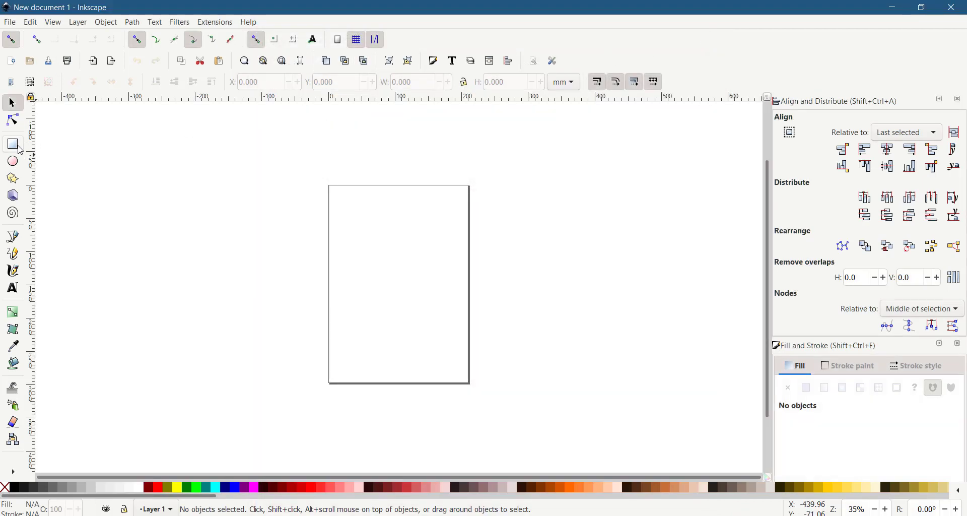
- Switch the workspace layout from Custom to Default
{"action": "left_click", "coordinate": [14, 23]}
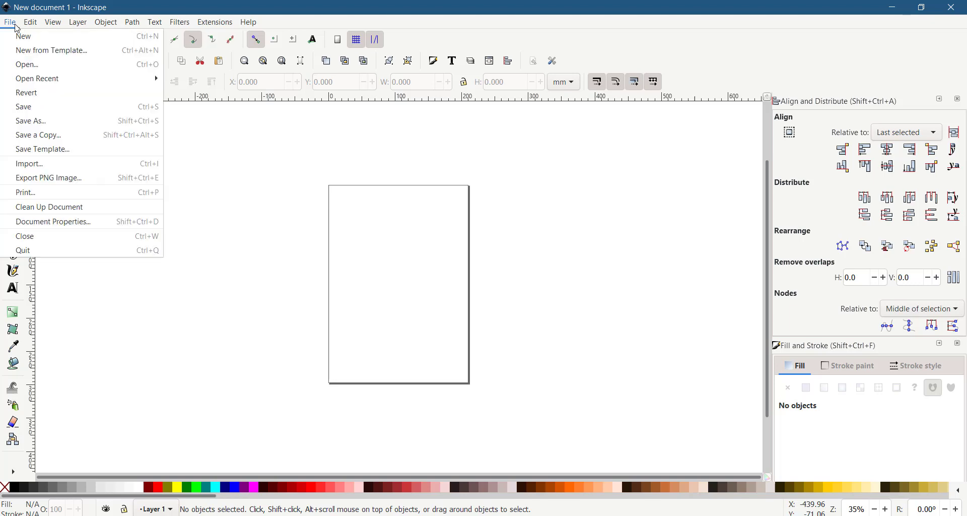
{"action": "mouse_move", "coordinate": [28, 26]}
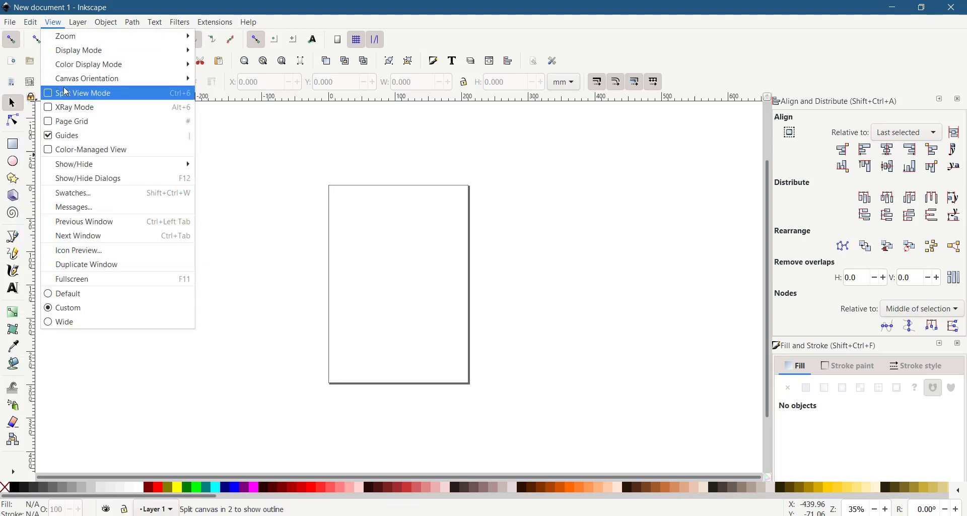
{"action": "left_click", "coordinate": [75, 294]}
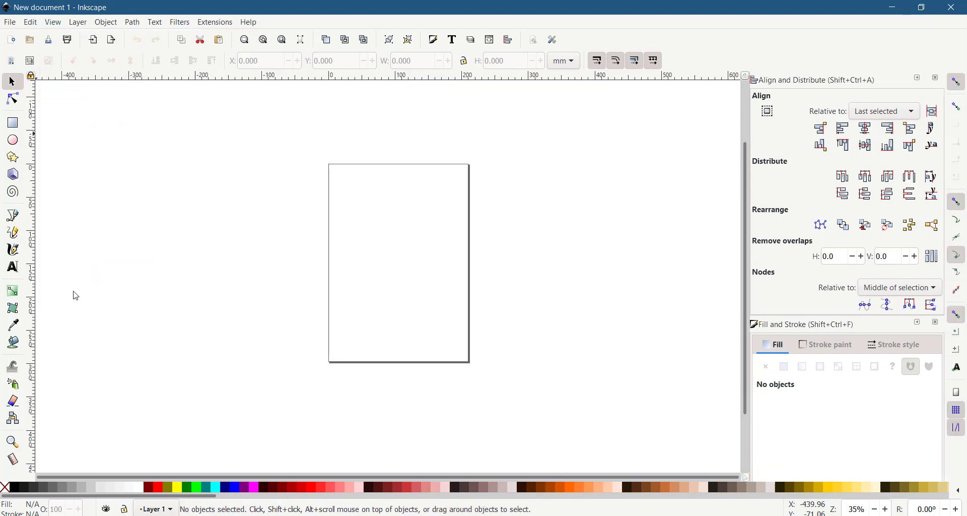
- Check the installed version number and build in the About Inkscape information, and close it
{"action": "left_click", "coordinate": [83, 23]}
{"action": "mouse_move", "coordinate": [106, 25]}
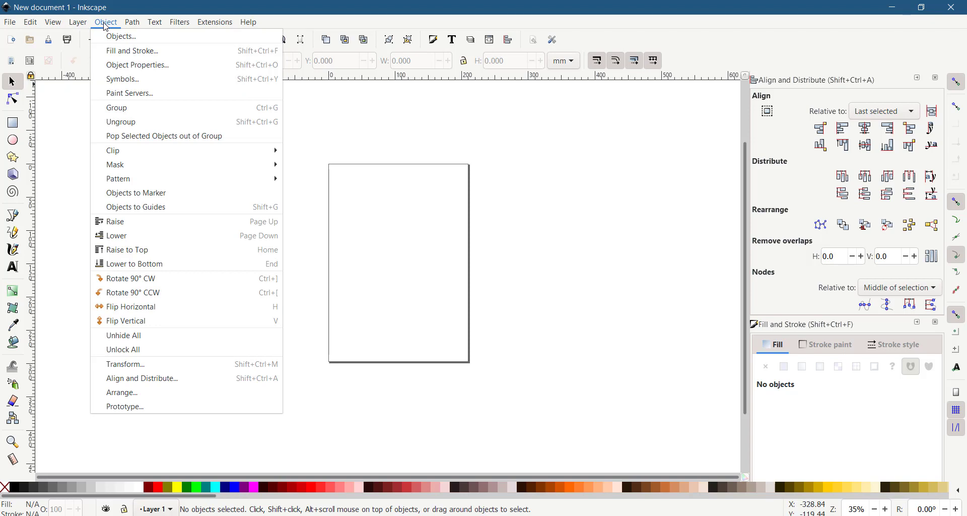
{"action": "mouse_move", "coordinate": [181, 28]}
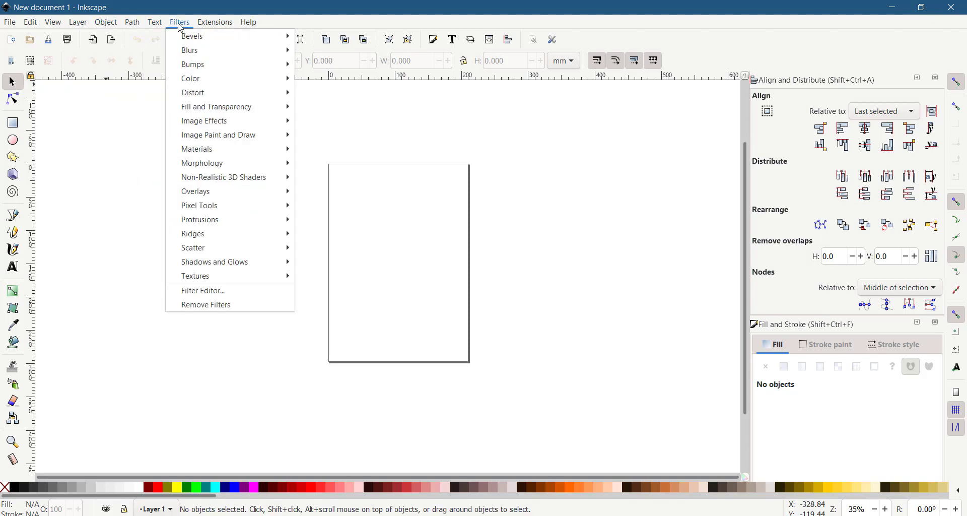
{"action": "mouse_move", "coordinate": [247, 25]}
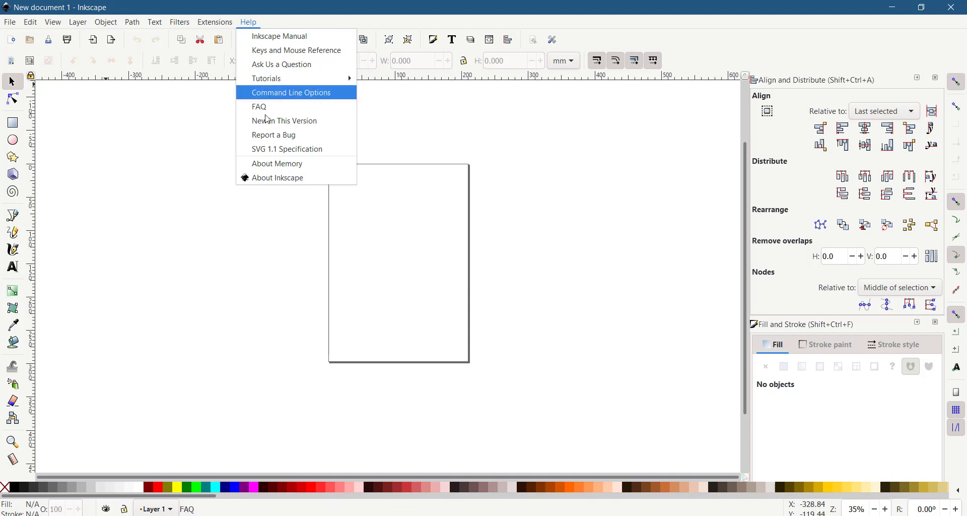
{"action": "left_click", "coordinate": [272, 177]}
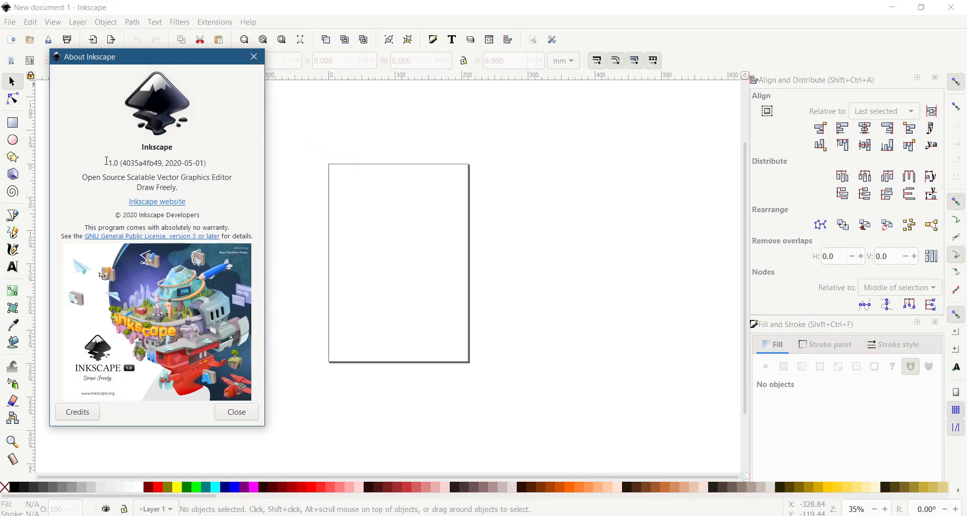
{"action": "left_click_drag", "start_coordinate": [107, 161], "coordinate": [201, 162]}
{"action": "left_click", "coordinate": [209, 163]}
{"action": "left_click", "coordinate": [231, 413]}
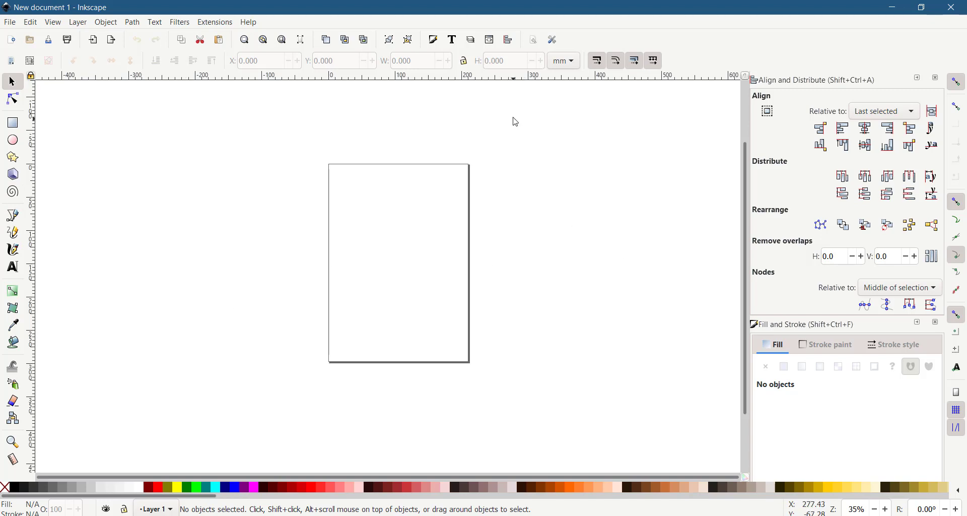
- View the Theme preferences and the document's Page properties, closing each window without changes
{"action": "left_click", "coordinate": [554, 40]}
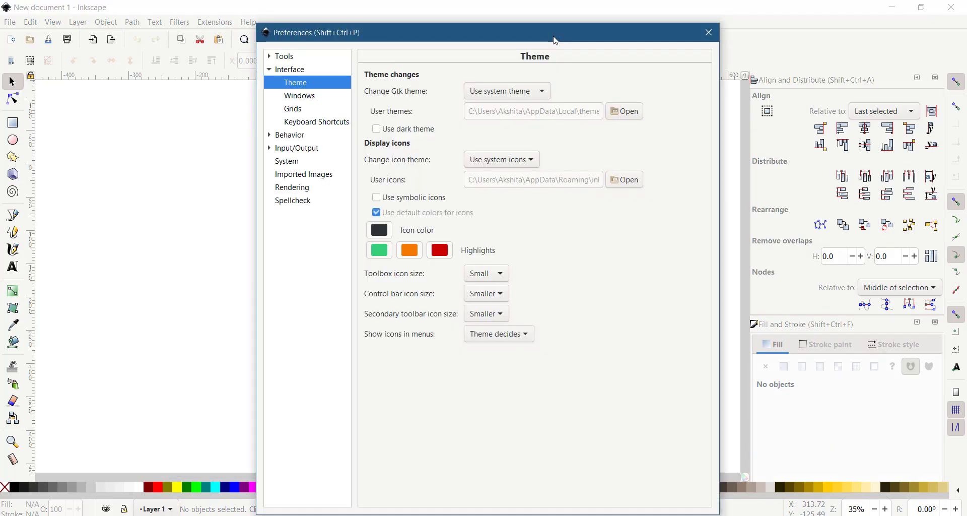
{"action": "left_click", "coordinate": [709, 32]}
{"action": "left_click", "coordinate": [535, 41]}
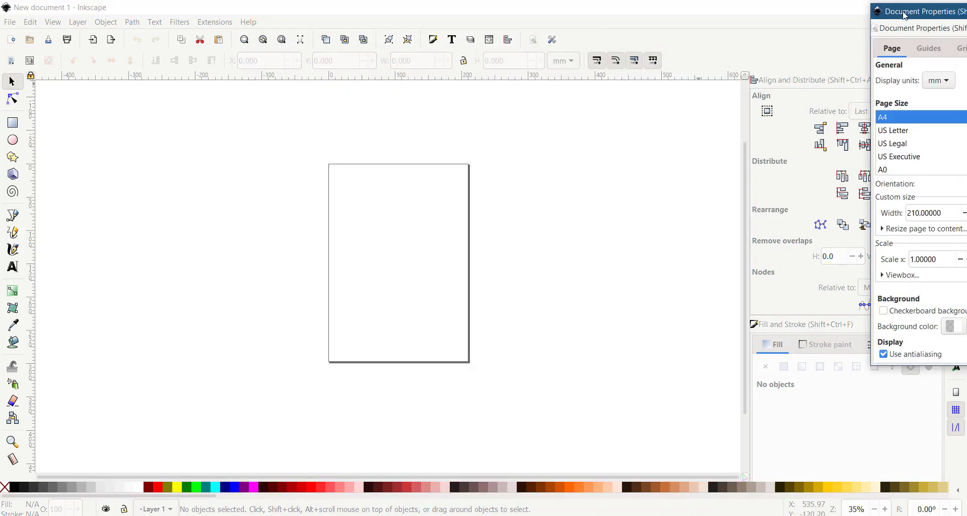
{"action": "left_click_drag", "start_coordinate": [905, 15], "coordinate": [621, 56]}
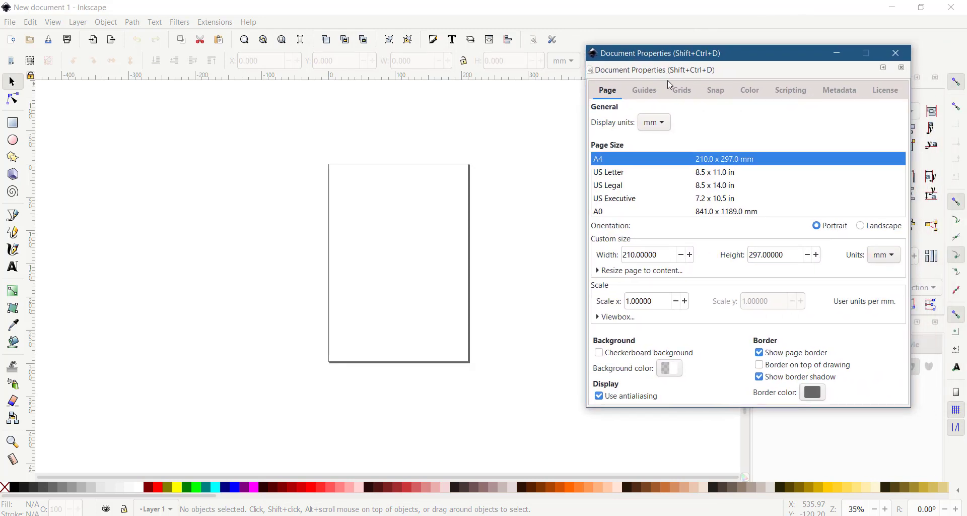
{"action": "left_click", "coordinate": [895, 53]}
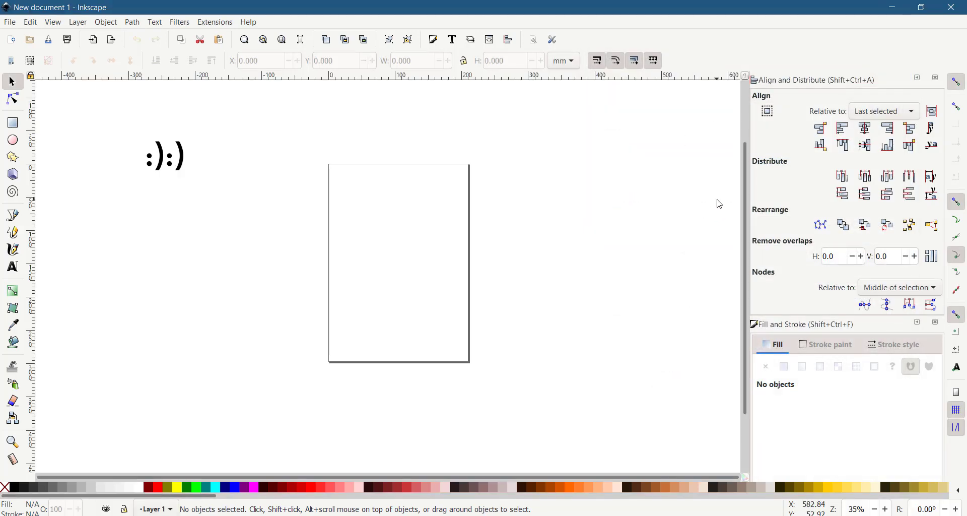
{"action": "scroll", "coordinate": [869, 215], "scroll_direction": "down", "scroll_amount": 5}
{"action": "scroll", "coordinate": [870, 215], "scroll_direction": "up", "scroll_amount": 4}
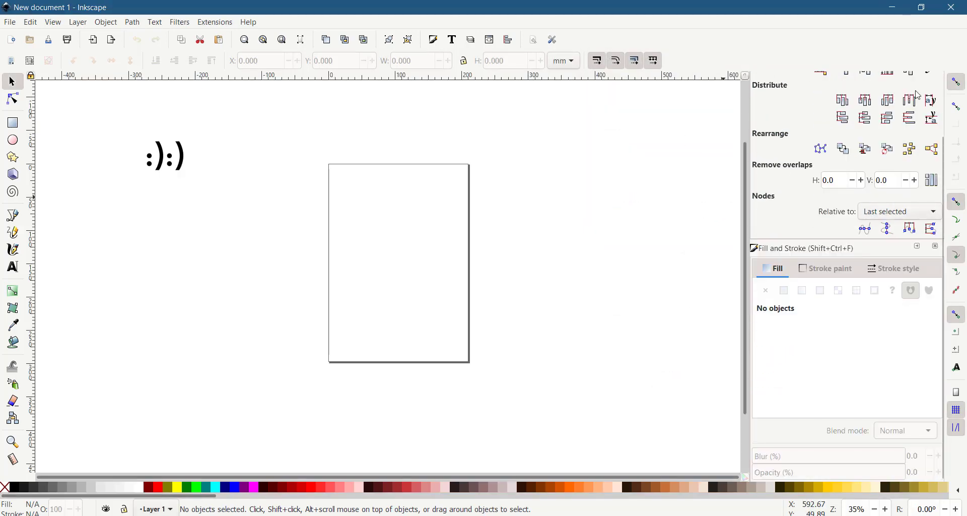
{"action": "left_click", "coordinate": [941, 8]}
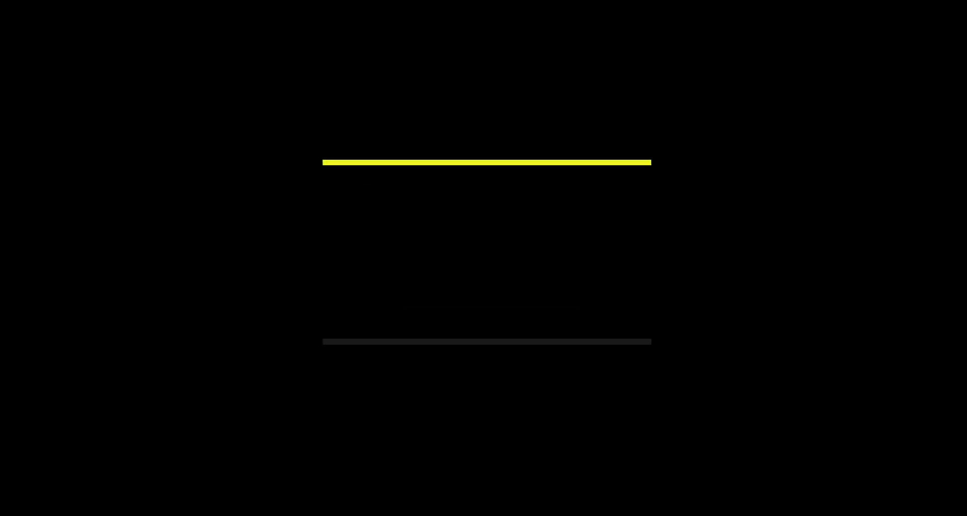